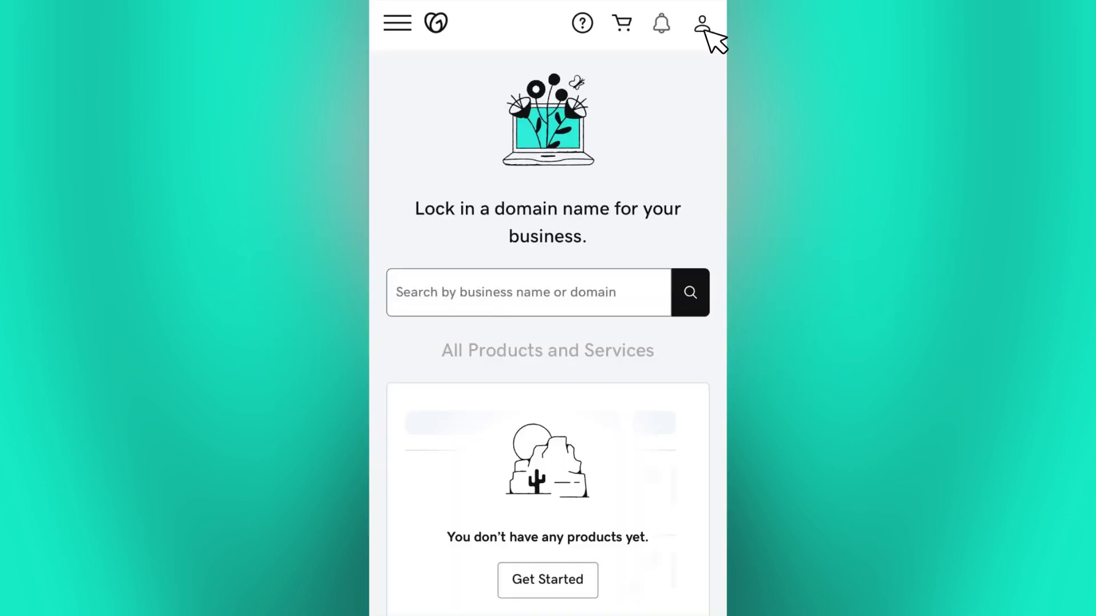
- Go to Renewals & Billing from the account menu to view subscriptions
left_click(702, 25)
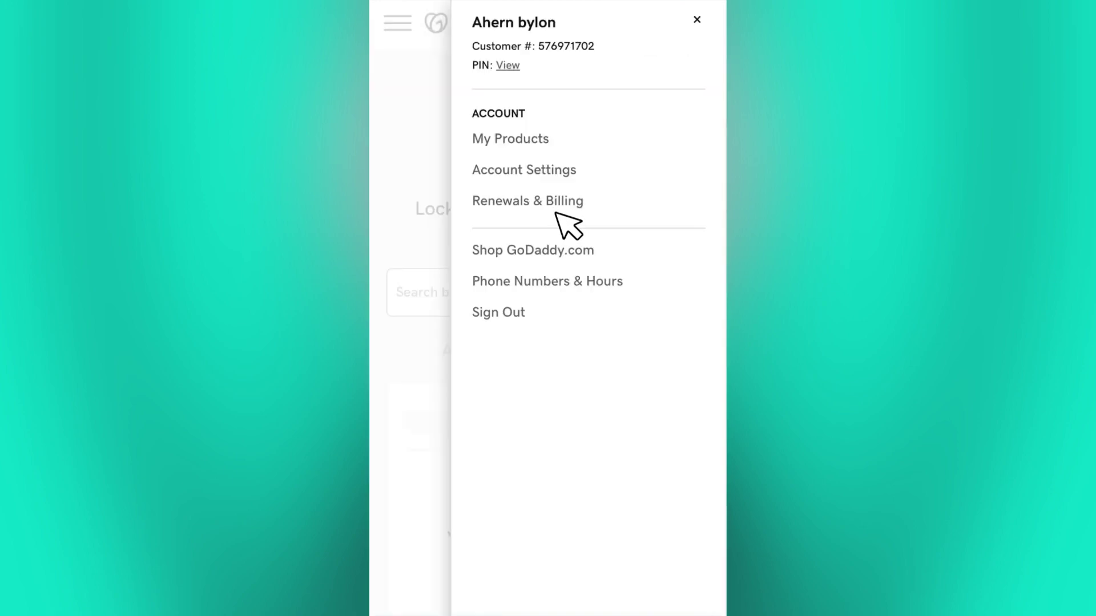
left_click(548, 204)
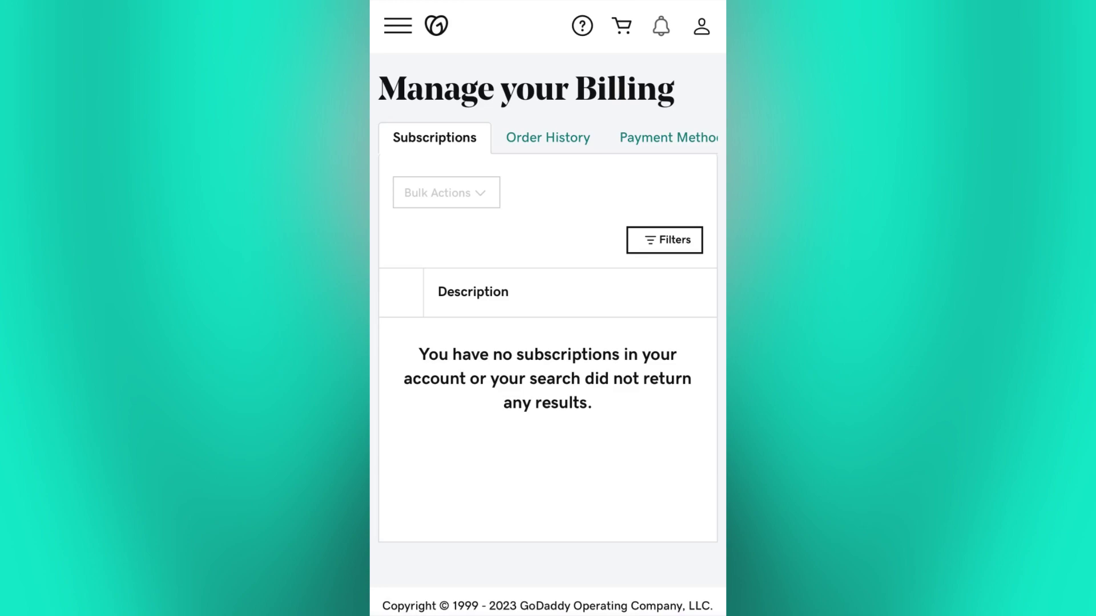
- Start adding a new payment method with Checking as the payment type
left_click(681, 147)
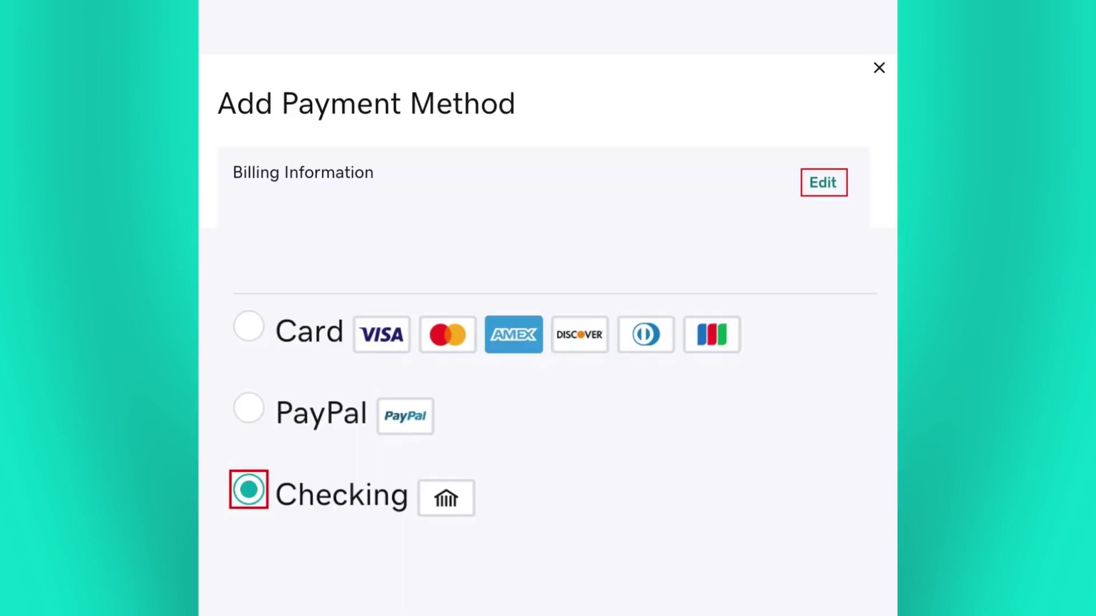